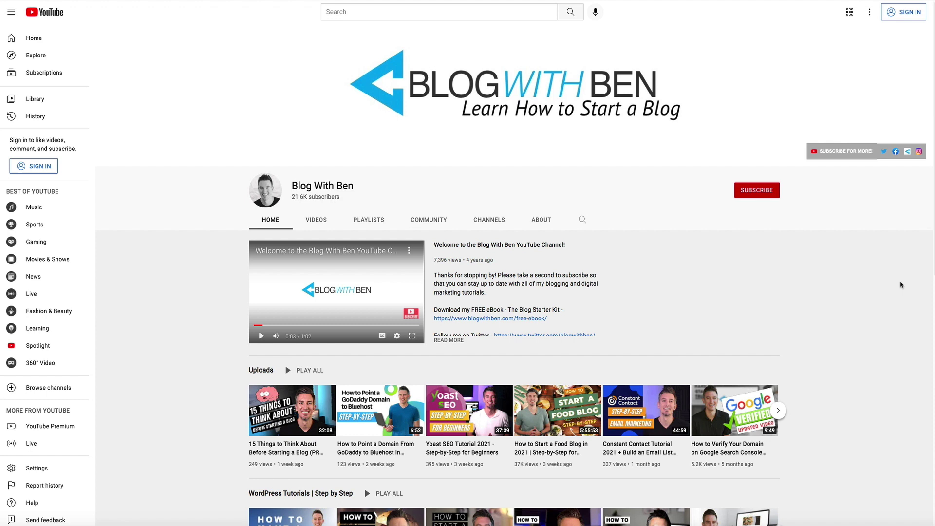
Scroll down to the food blog video near the end of the post and play it
{"action": "scroll", "coordinate": [901, 285], "scroll_direction": "down", "scroll_amount": 4}
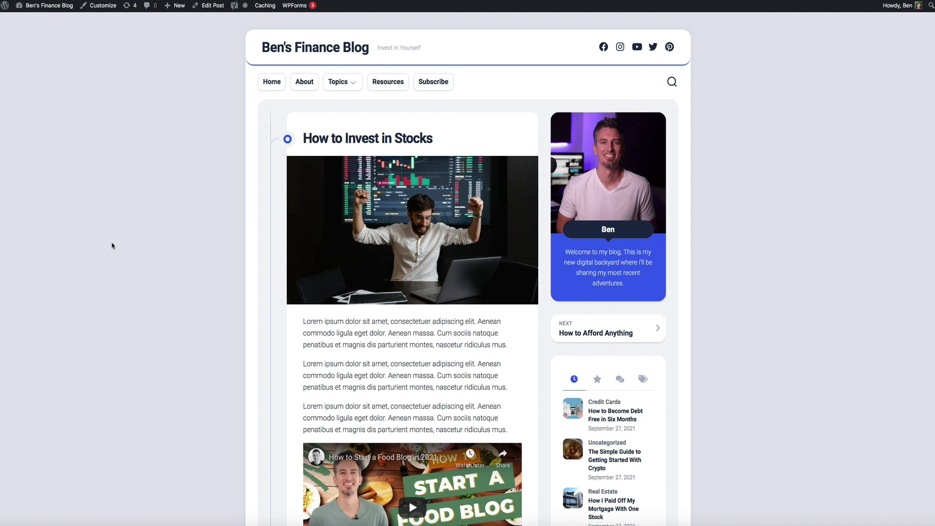
{"action": "scroll", "coordinate": [111, 246], "scroll_direction": "down", "scroll_amount": 3}
{"action": "scroll", "coordinate": [112, 245], "scroll_direction": "down", "scroll_amount": 4}
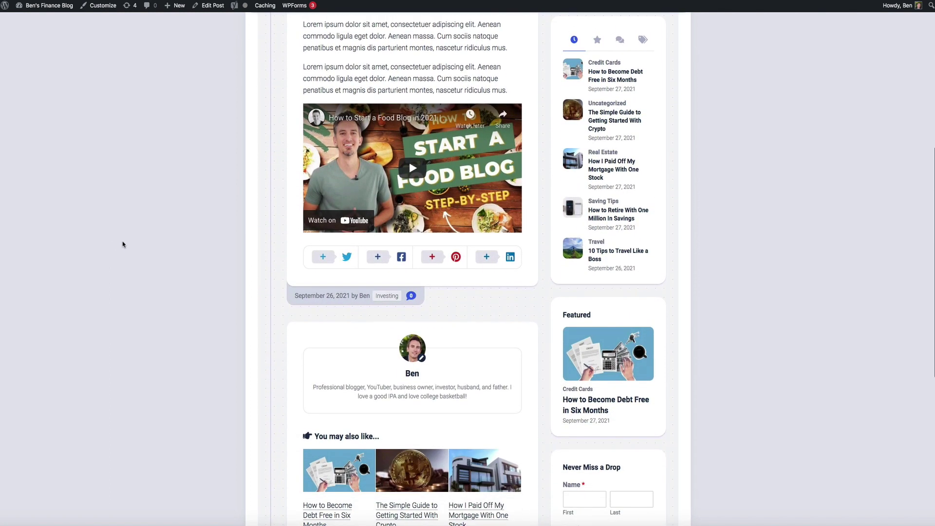
{"action": "left_click", "coordinate": [412, 168]}
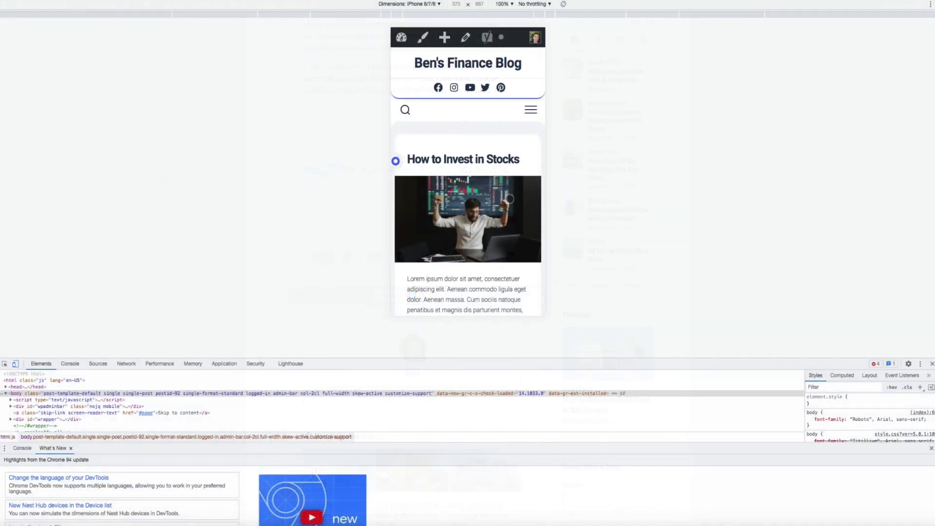
Scroll to the embedded video in the iPhone 6/7/8 preview and play it
{"action": "scroll", "coordinate": [509, 198], "scroll_direction": "down", "scroll_amount": 3}
{"action": "scroll", "coordinate": [509, 199], "scroll_direction": "down", "scroll_amount": 5}
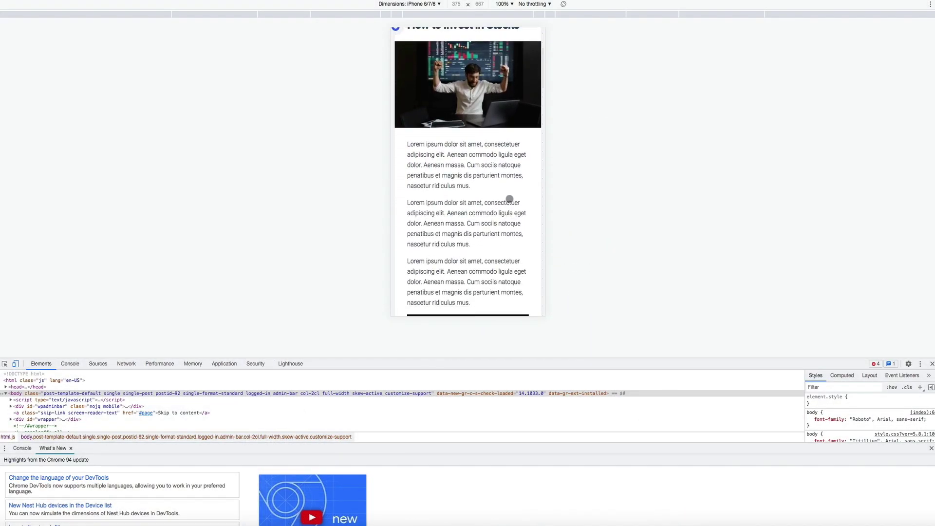
{"action": "scroll", "coordinate": [468, 170], "scroll_direction": "down", "scroll_amount": 1}
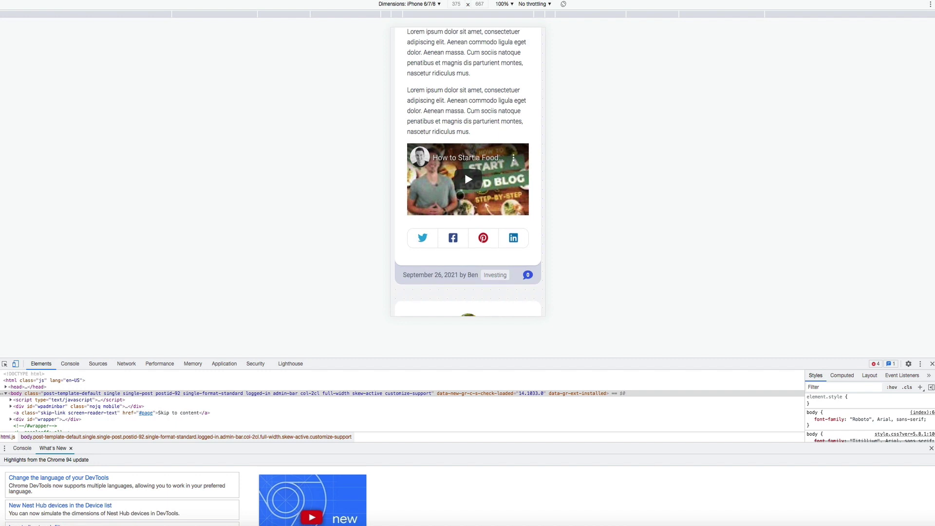
{"action": "left_click", "coordinate": [469, 181]}
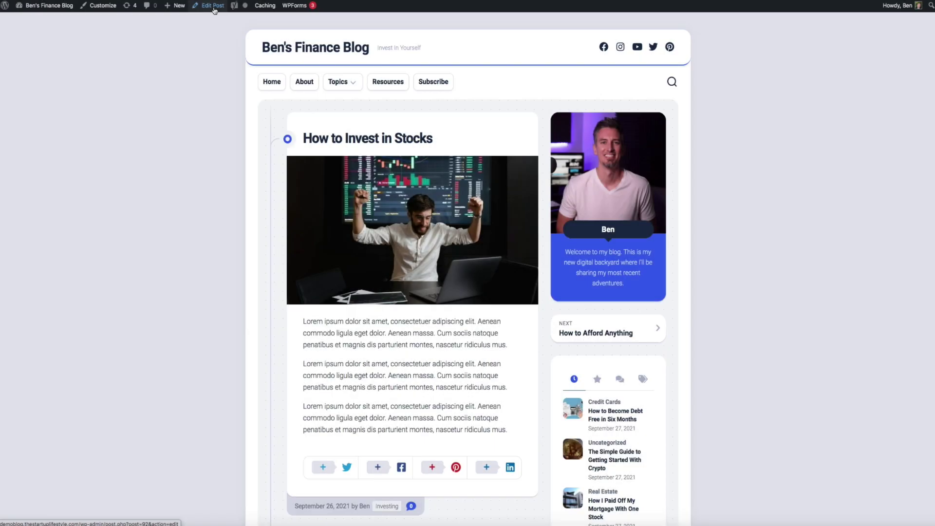
Open 'How to Invest in Stocks' in the editor from the admin bar's Edit Post
{"action": "left_click", "coordinate": [214, 6]}
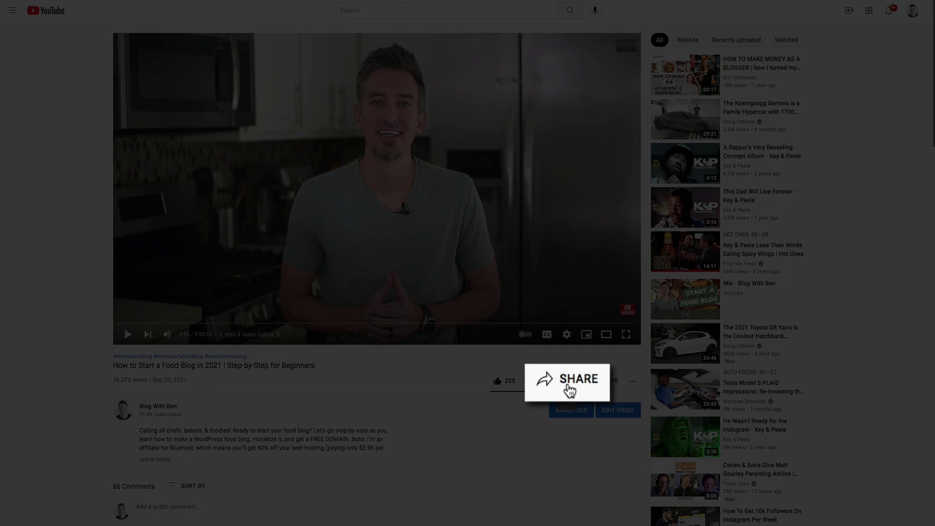
Copy the youtu.be share link for 'How to Start a Food Blog in 2021'
{"action": "left_click", "coordinate": [568, 383]}
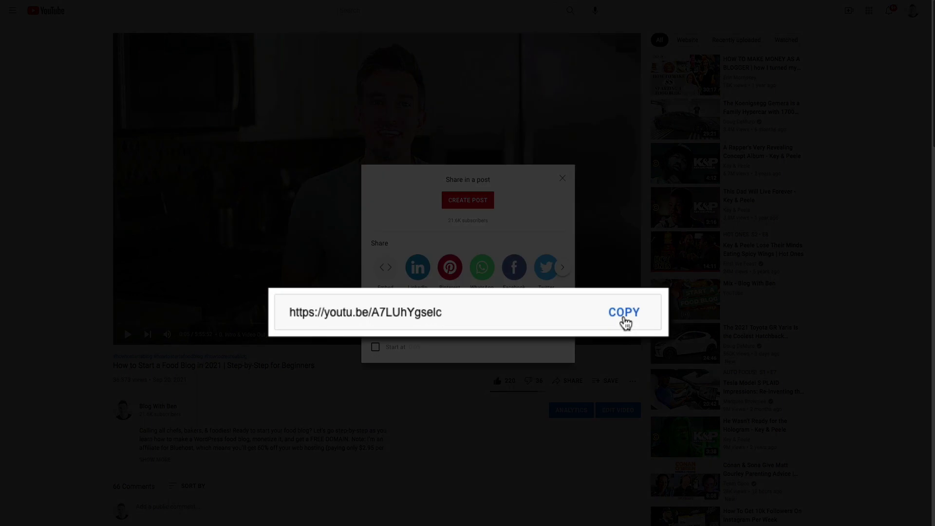
{"action": "left_click", "coordinate": [546, 317]}
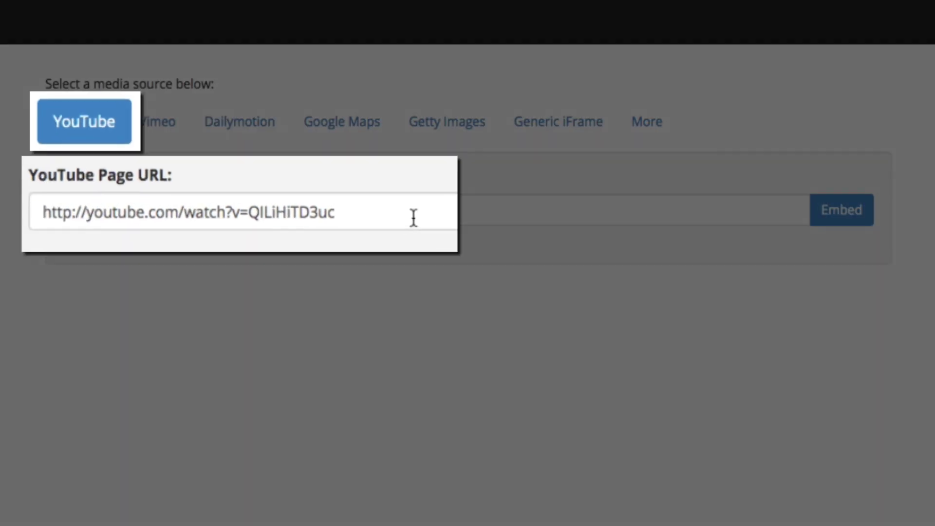
Replace the sample URL with the youtu.be link, generate the embed code, and select it all
{"action": "triple_click", "coordinate": [390, 217]}
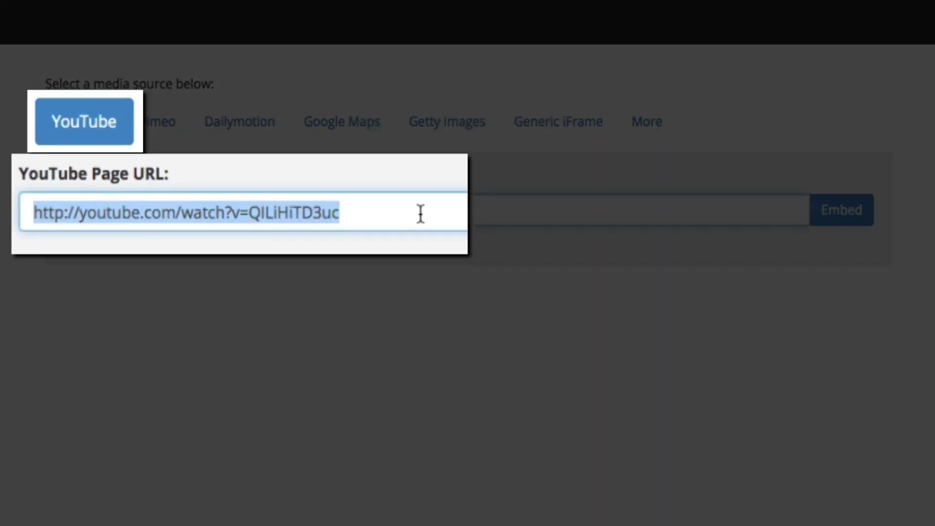
{"action": "key", "text": "BackSpace"}
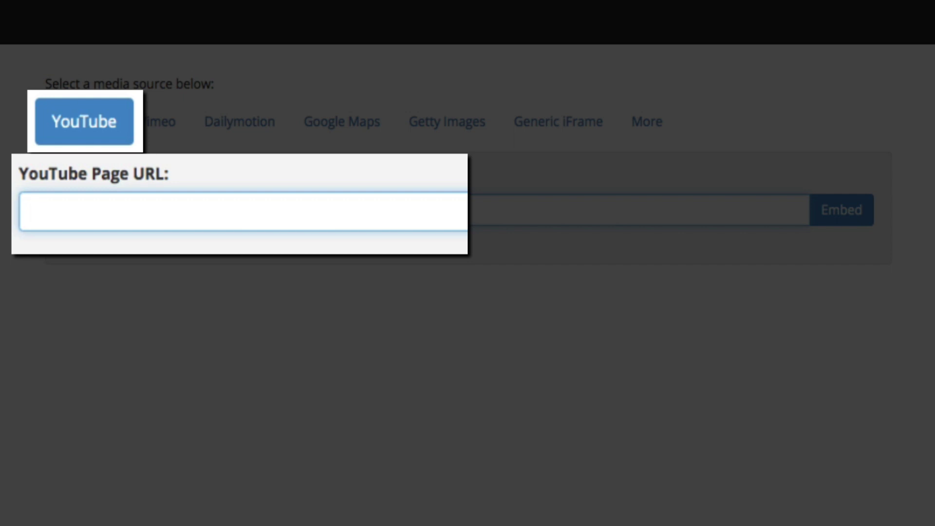
{"action": "key", "text": "ctrl+v"}
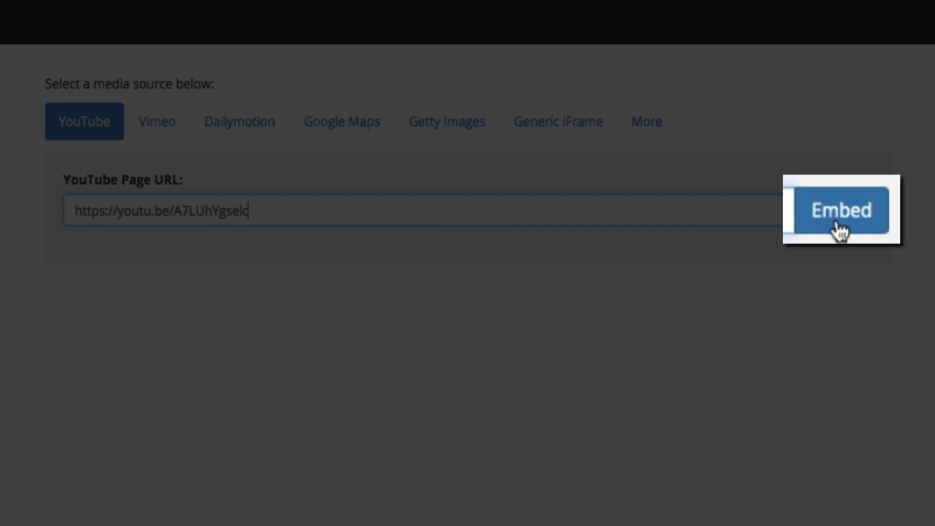
{"action": "left_click", "coordinate": [837, 225]}
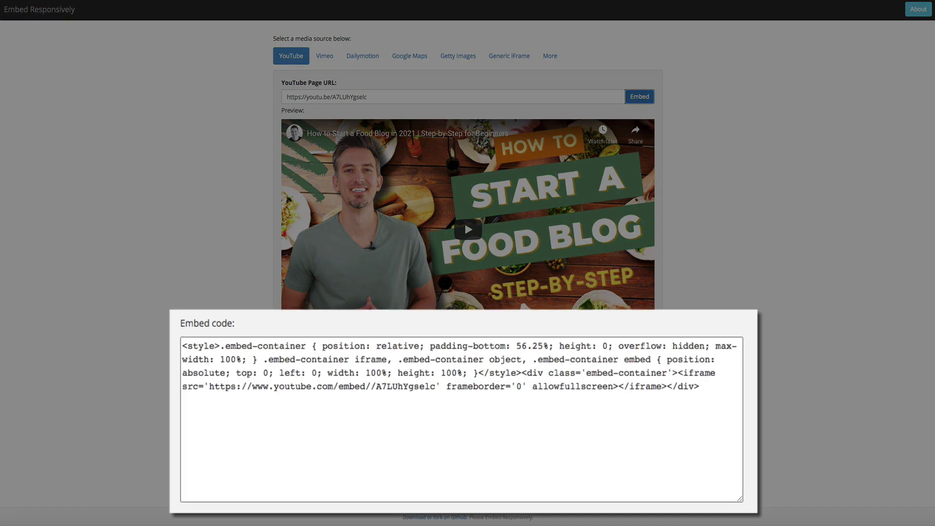
{"action": "left_click", "coordinate": [630, 401]}
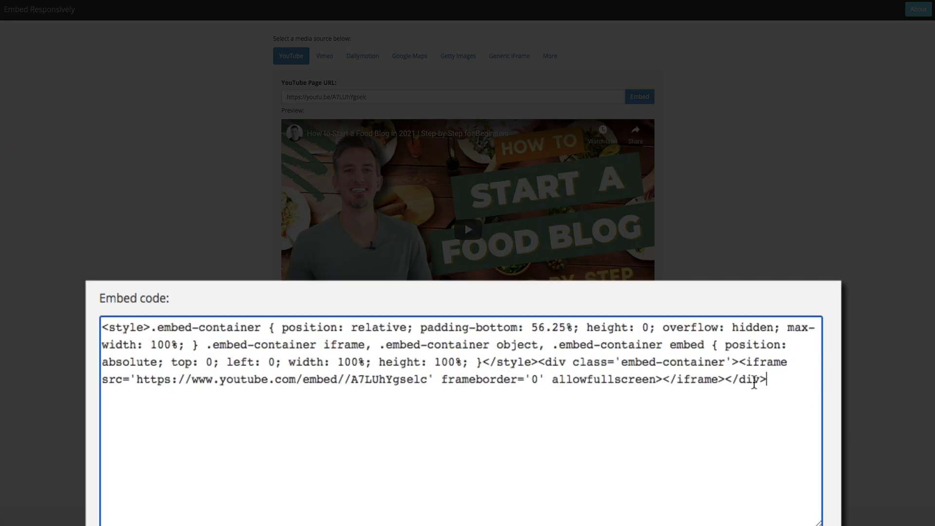
{"action": "left_click_drag", "start_coordinate": [754, 383], "coordinate": [104, 325]}
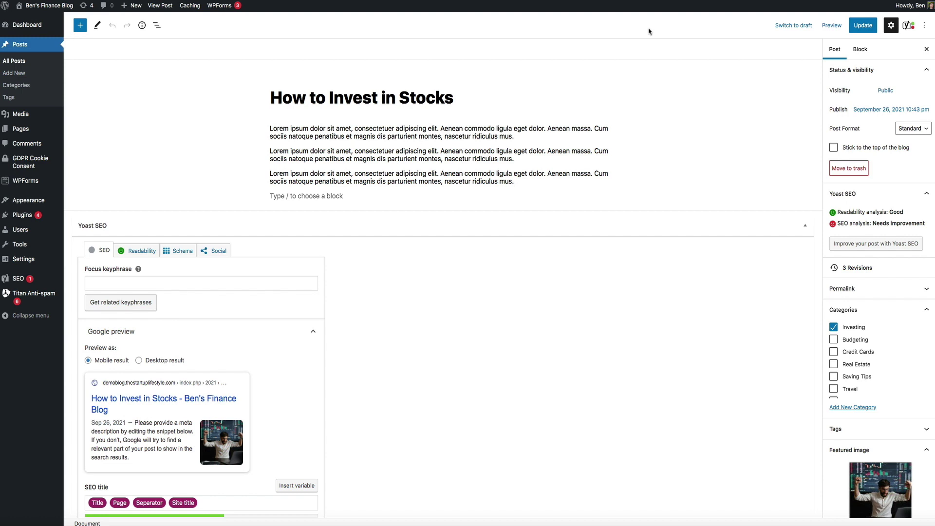
Insert a Custom HTML block after the last paragraph by searching 'custom html'
{"action": "left_click", "coordinate": [501, 198]}
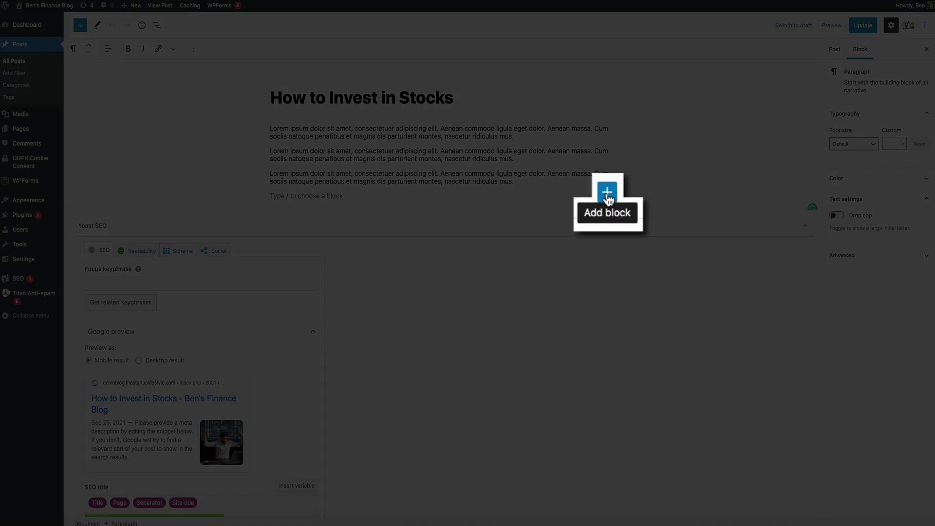
{"action": "left_click", "coordinate": [608, 198]}
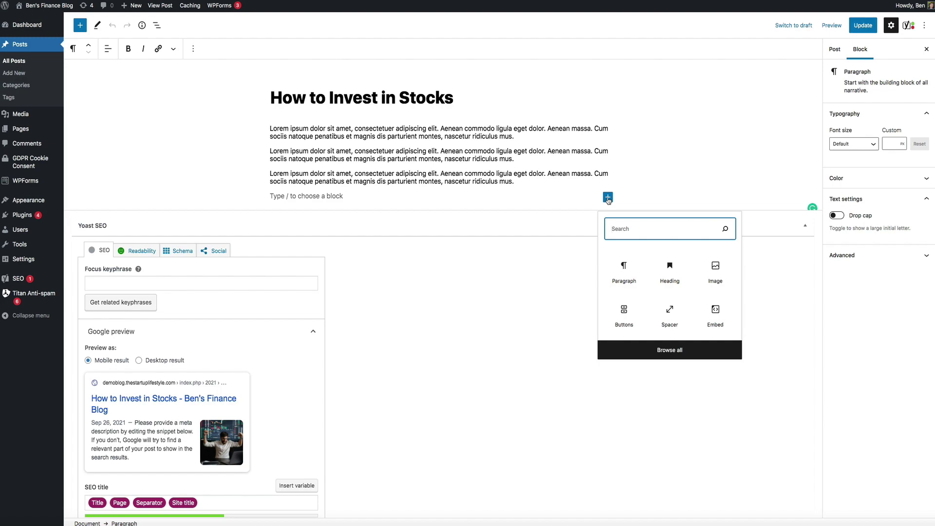
{"action": "type", "text": "custom"}
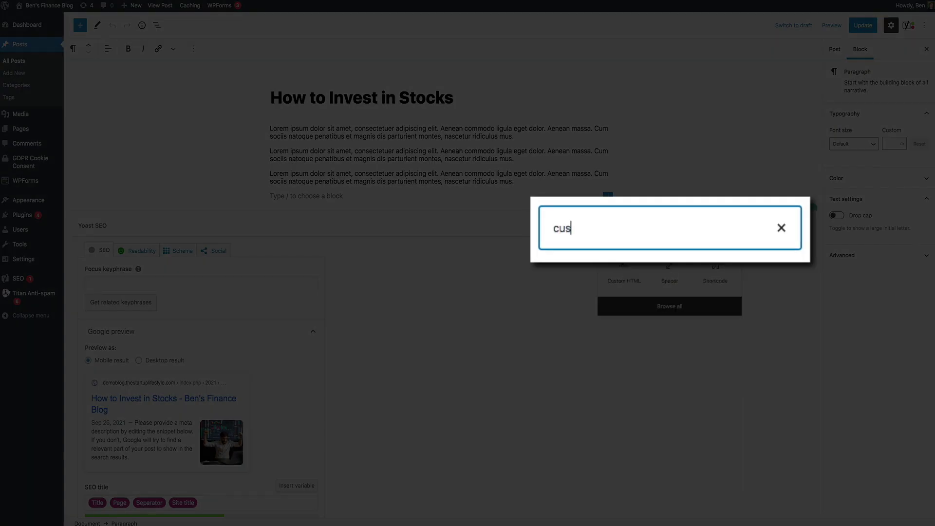
{"action": "type", "text": " html"}
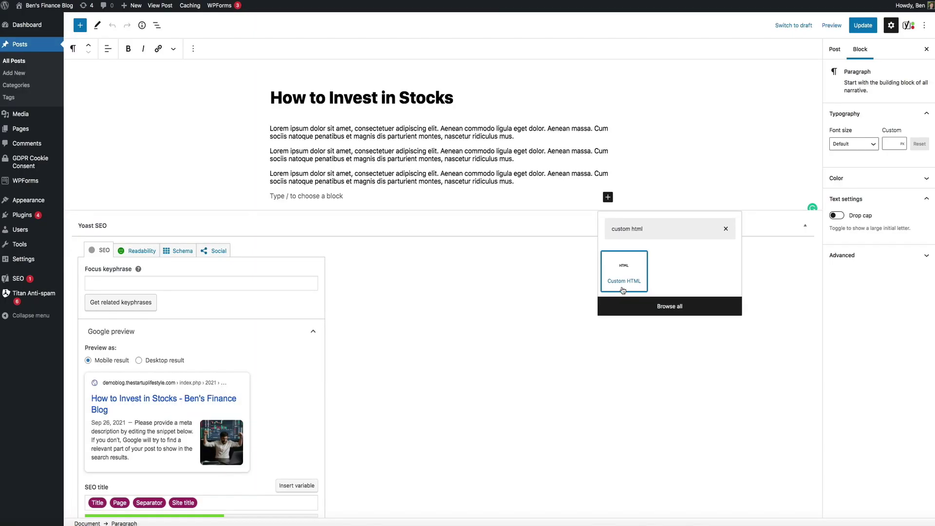
{"action": "left_click", "coordinate": [622, 290]}
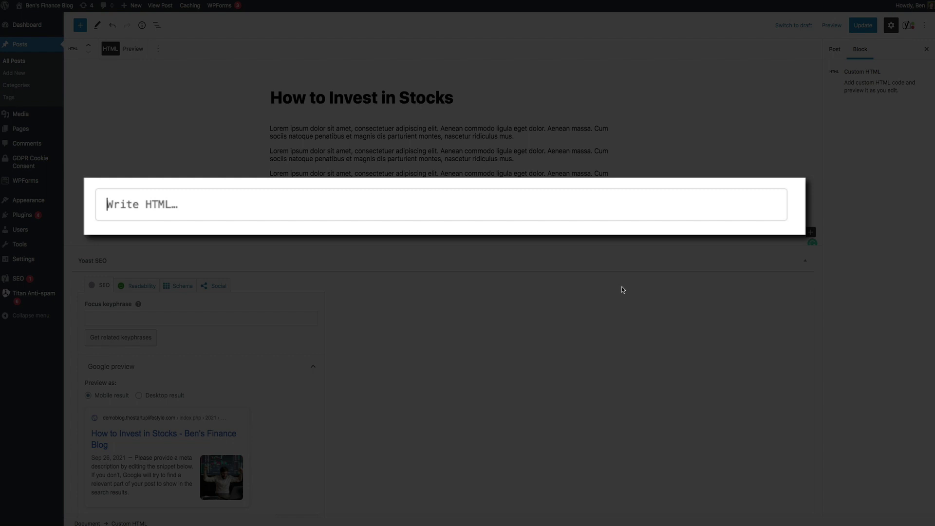
Paste the responsive embed code into the block and check that it previews as a video player
{"action": "key", "text": "super+v"}
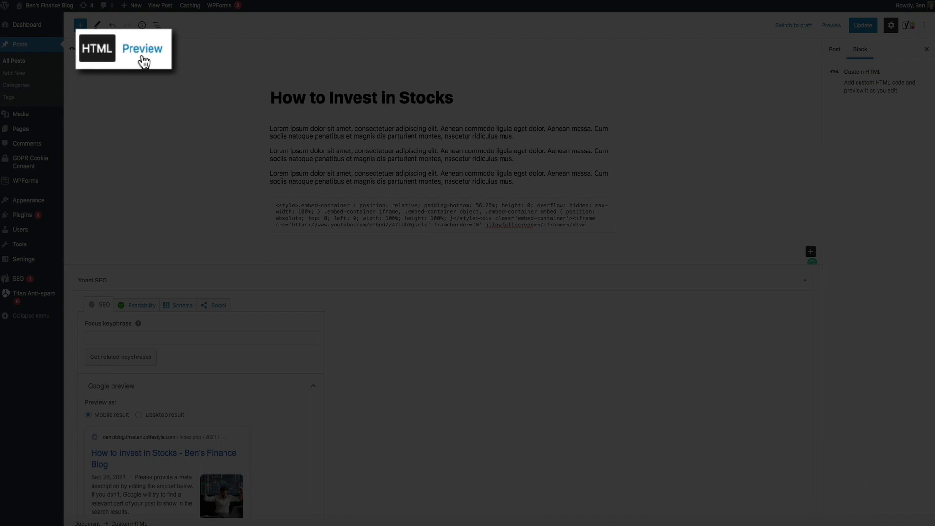
{"action": "left_click", "coordinate": [133, 50]}
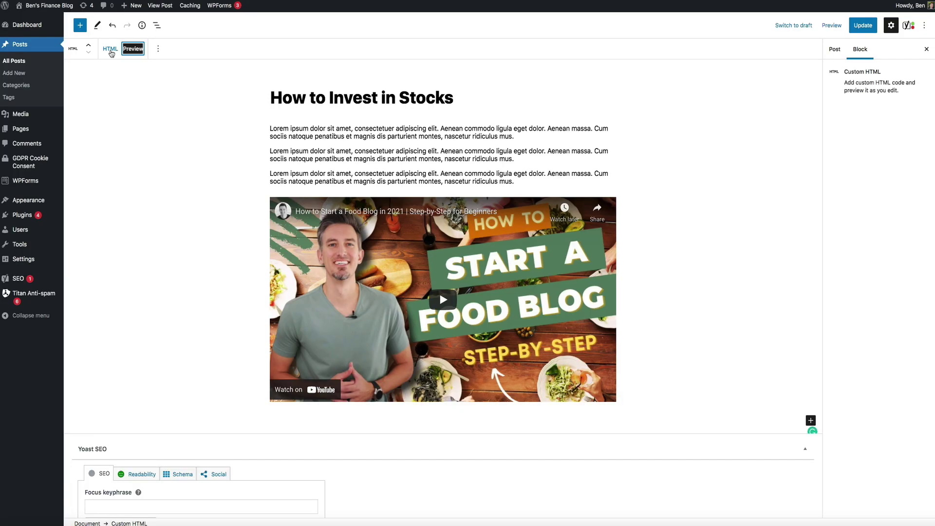
{"action": "left_click", "coordinate": [111, 49]}
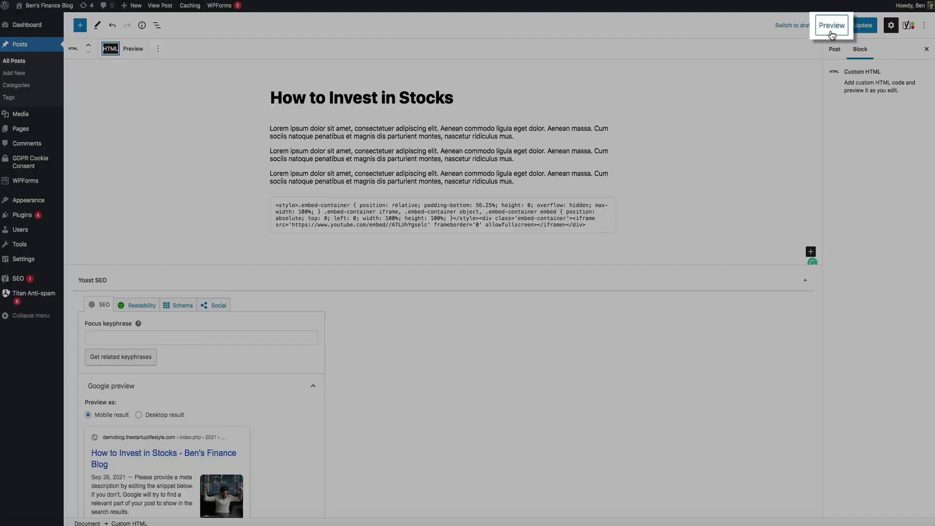
{"action": "left_click", "coordinate": [831, 28]}
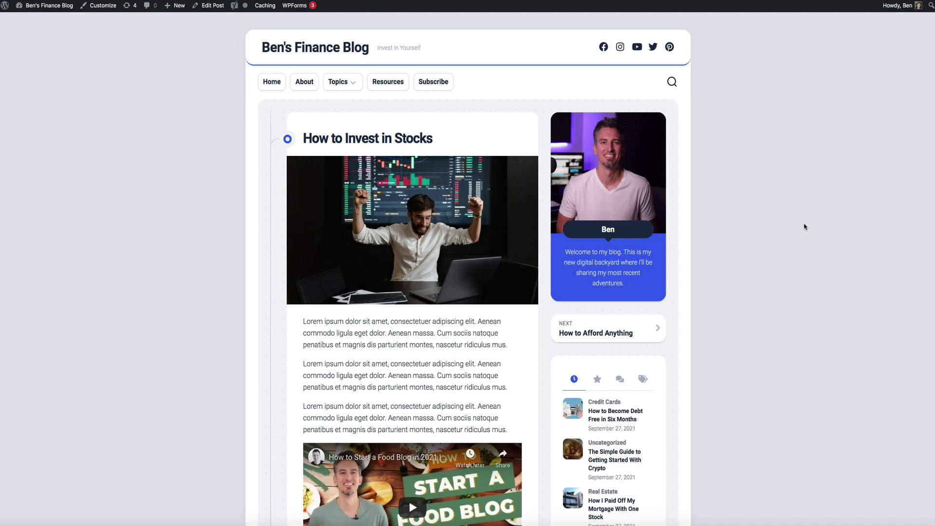
{"action": "scroll", "coordinate": [805, 227], "scroll_direction": "down", "scroll_amount": 5}
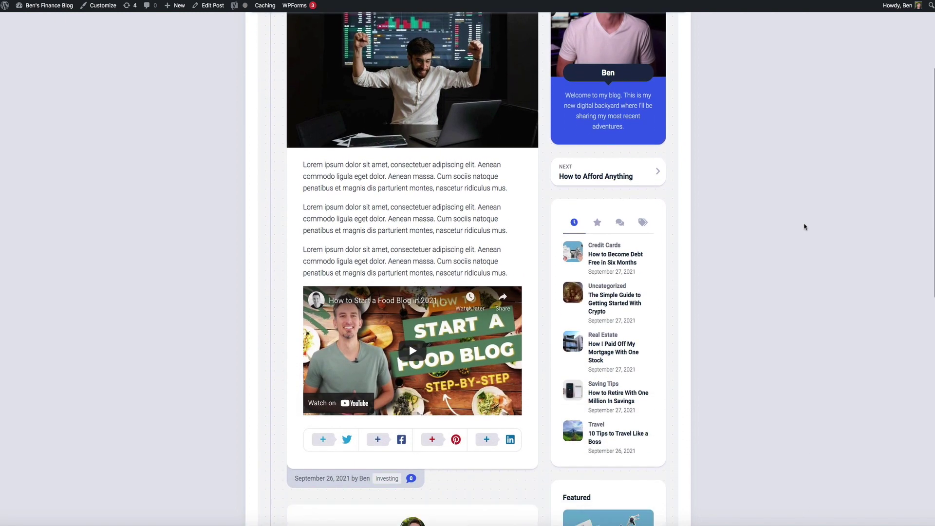
{"action": "scroll", "coordinate": [805, 227], "scroll_direction": "down", "scroll_amount": 5}
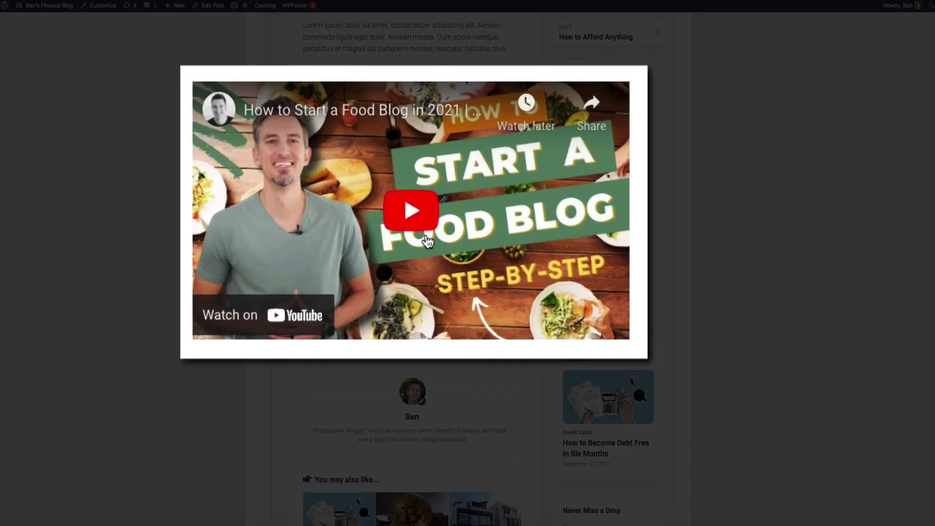
{"action": "left_click", "coordinate": [410, 228]}
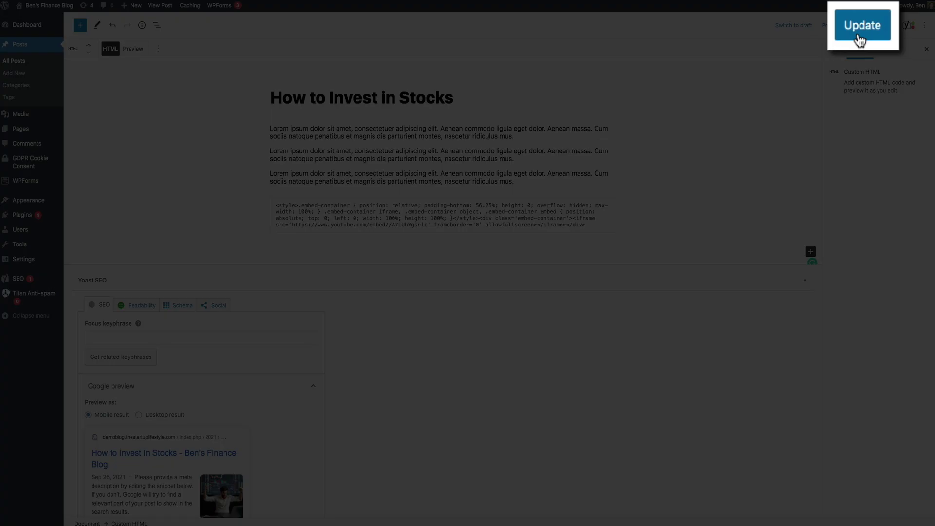
Update the post, then view it live and play the embedded food blog video
{"action": "left_click", "coordinate": [860, 29]}
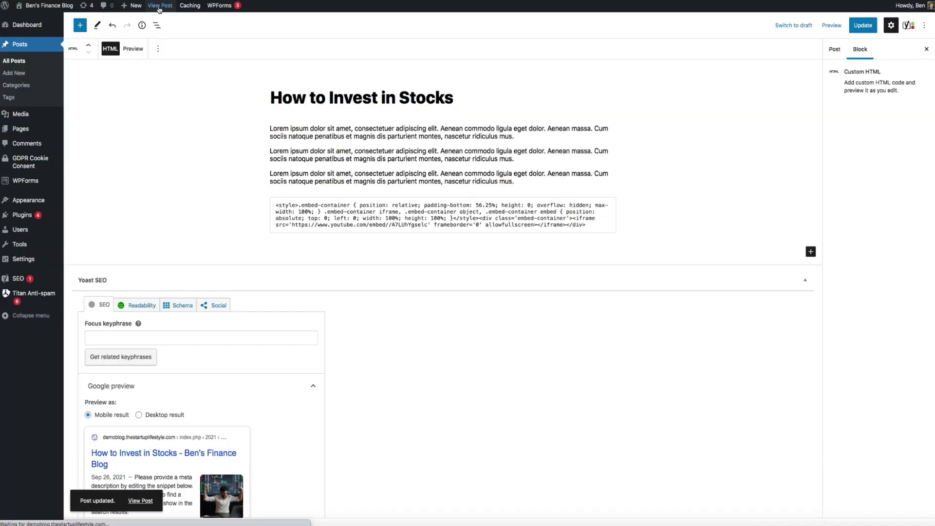
{"action": "left_click", "coordinate": [158, 5]}
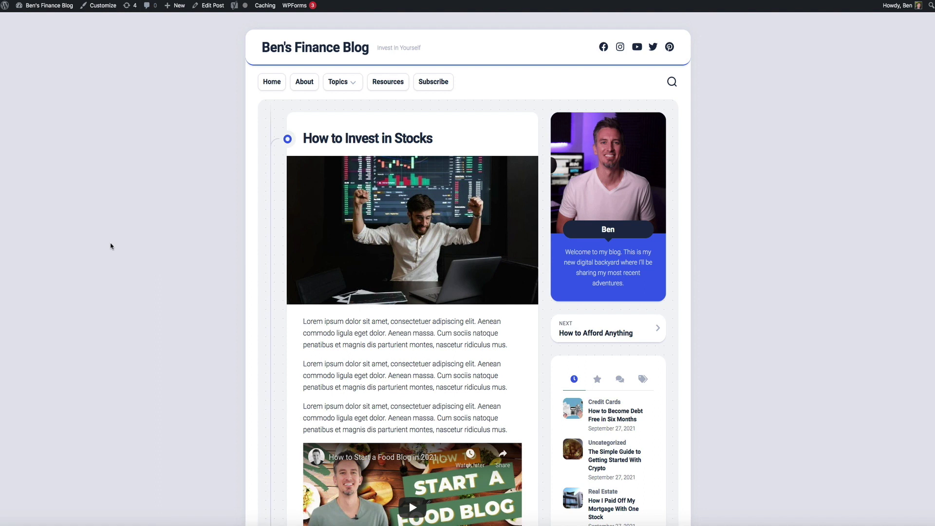
{"action": "scroll", "coordinate": [111, 246], "scroll_direction": "down", "scroll_amount": 3}
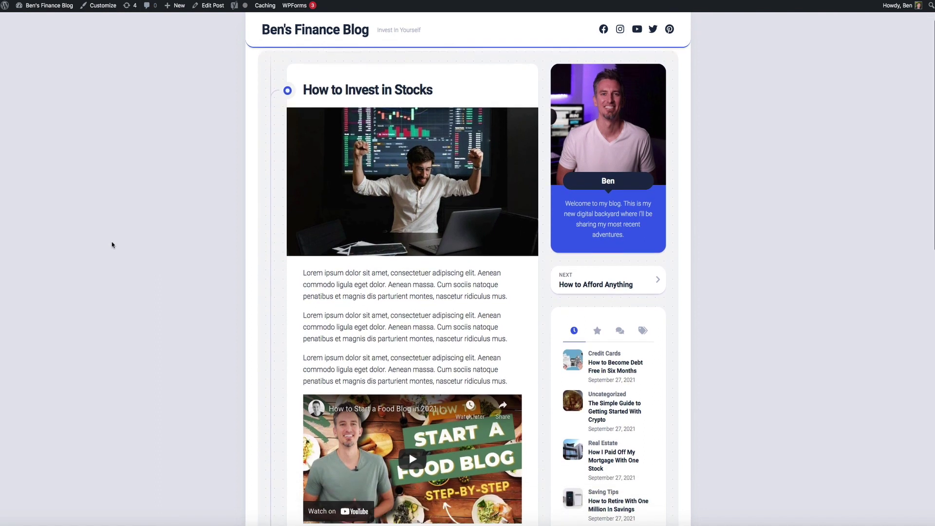
{"action": "scroll", "coordinate": [112, 245], "scroll_direction": "down", "scroll_amount": 4}
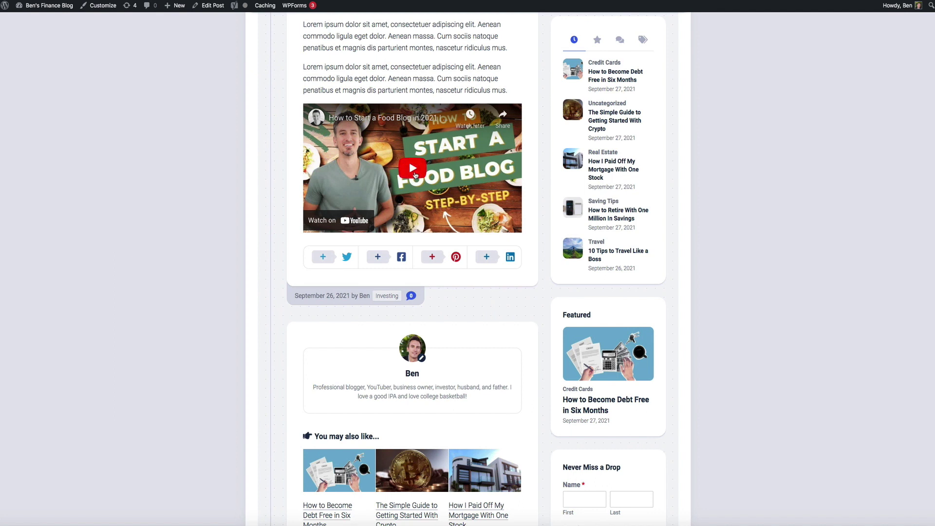
{"action": "left_click", "coordinate": [413, 176]}
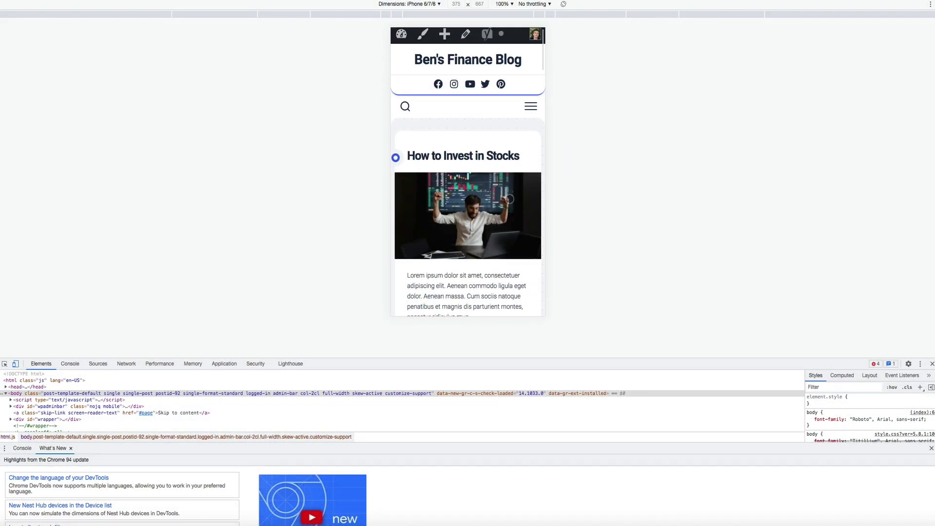
Play the embedded video in the iPhone 6/7/8 view to confirm it fits the narrow width
{"action": "scroll", "coordinate": [509, 199], "scroll_direction": "down", "scroll_amount": 2}
{"action": "scroll", "coordinate": [510, 199], "scroll_direction": "down", "scroll_amount": 5}
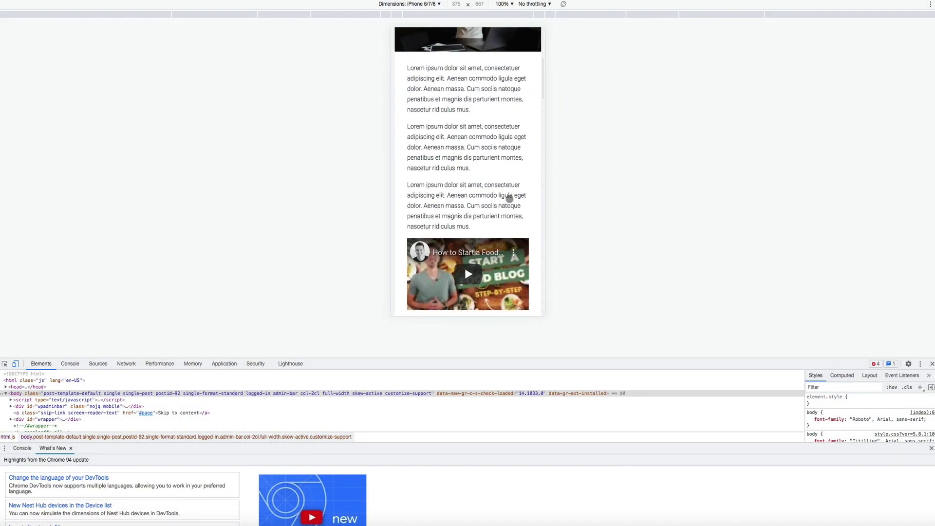
{"action": "left_click_drag", "start_coordinate": [464, 211], "coordinate": [463, 170]}
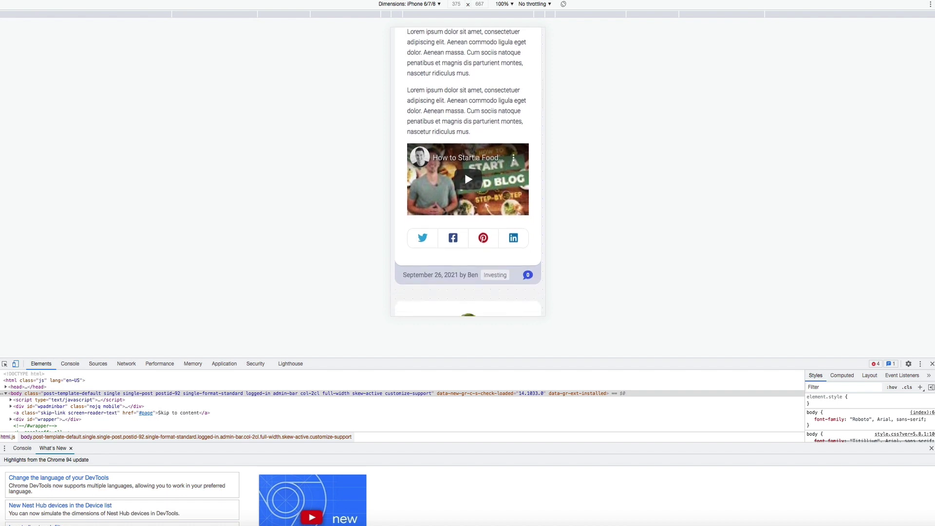
{"action": "left_click", "coordinate": [469, 184]}
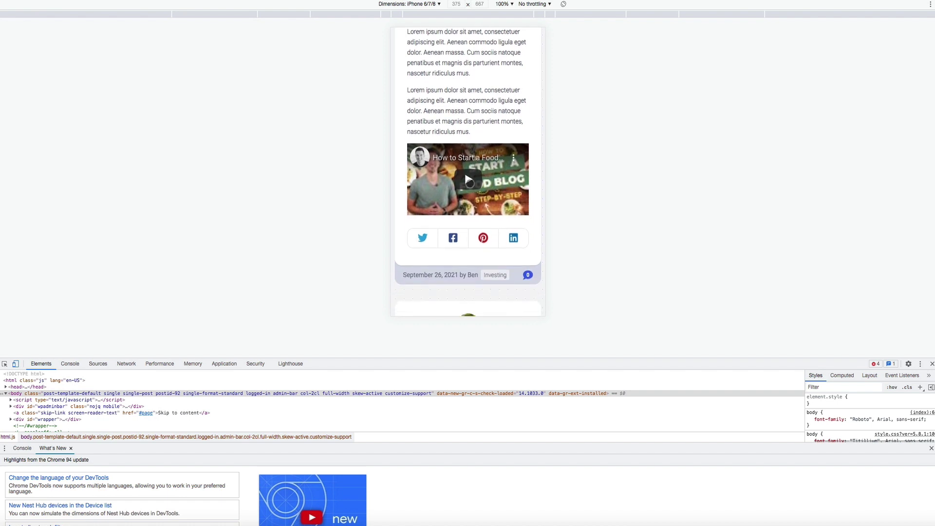